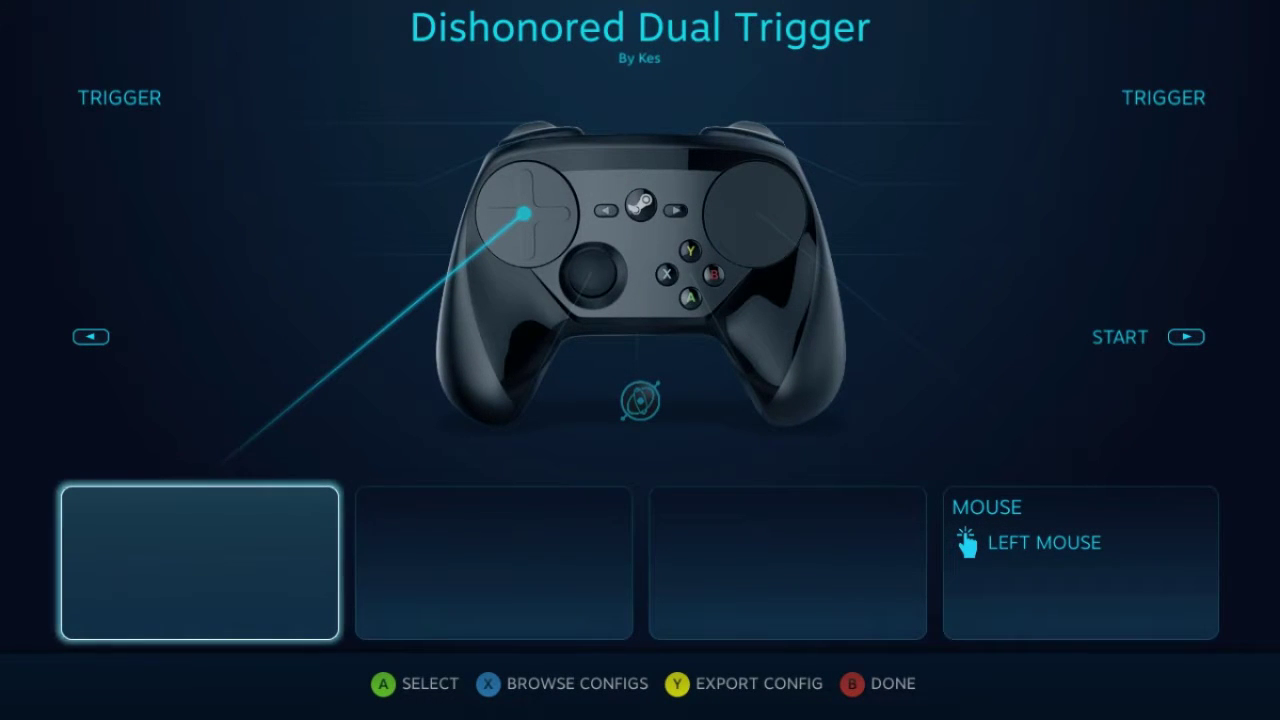
{"action": "key", "text": "Right"}
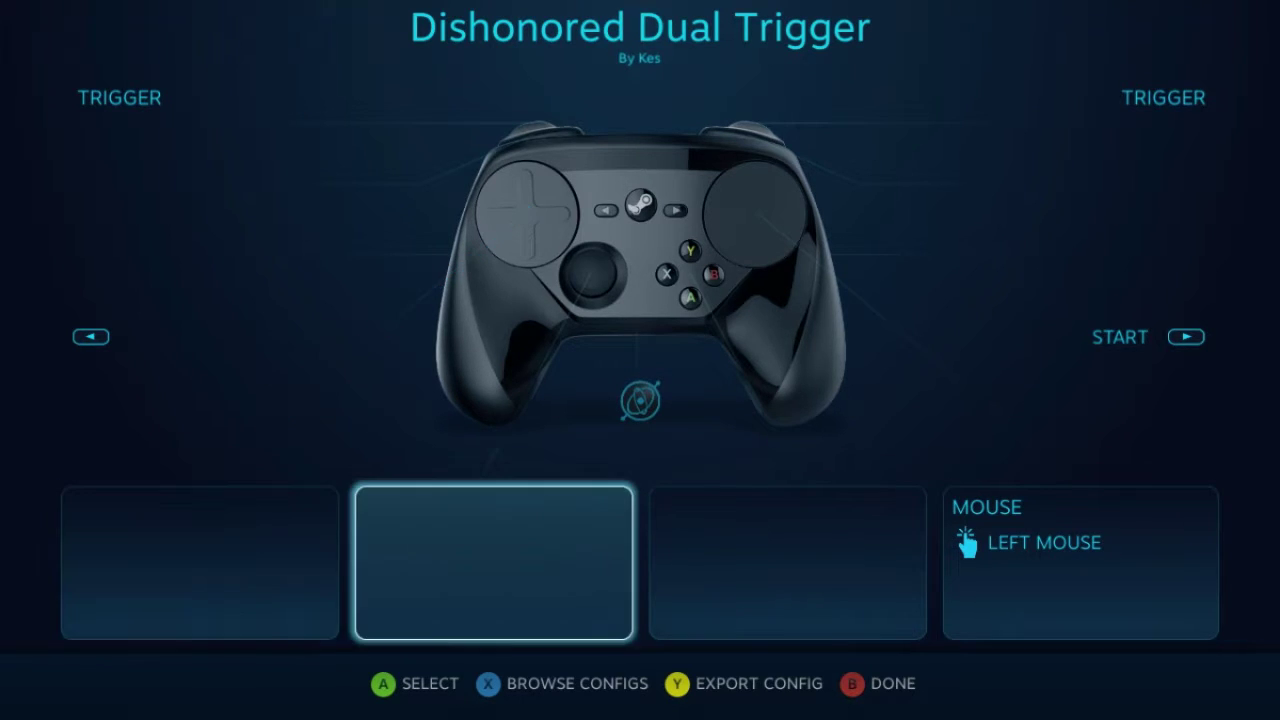
{"action": "key", "text": "Up"}
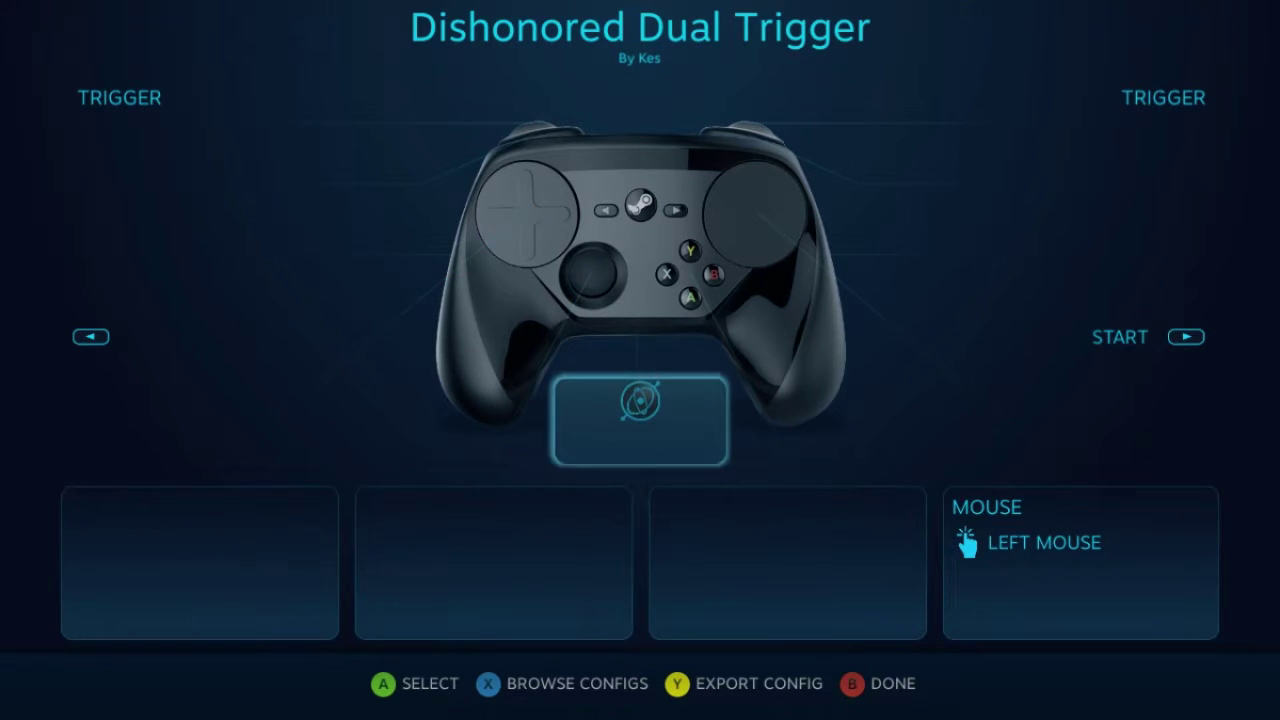
{"action": "key", "text": "Return"}
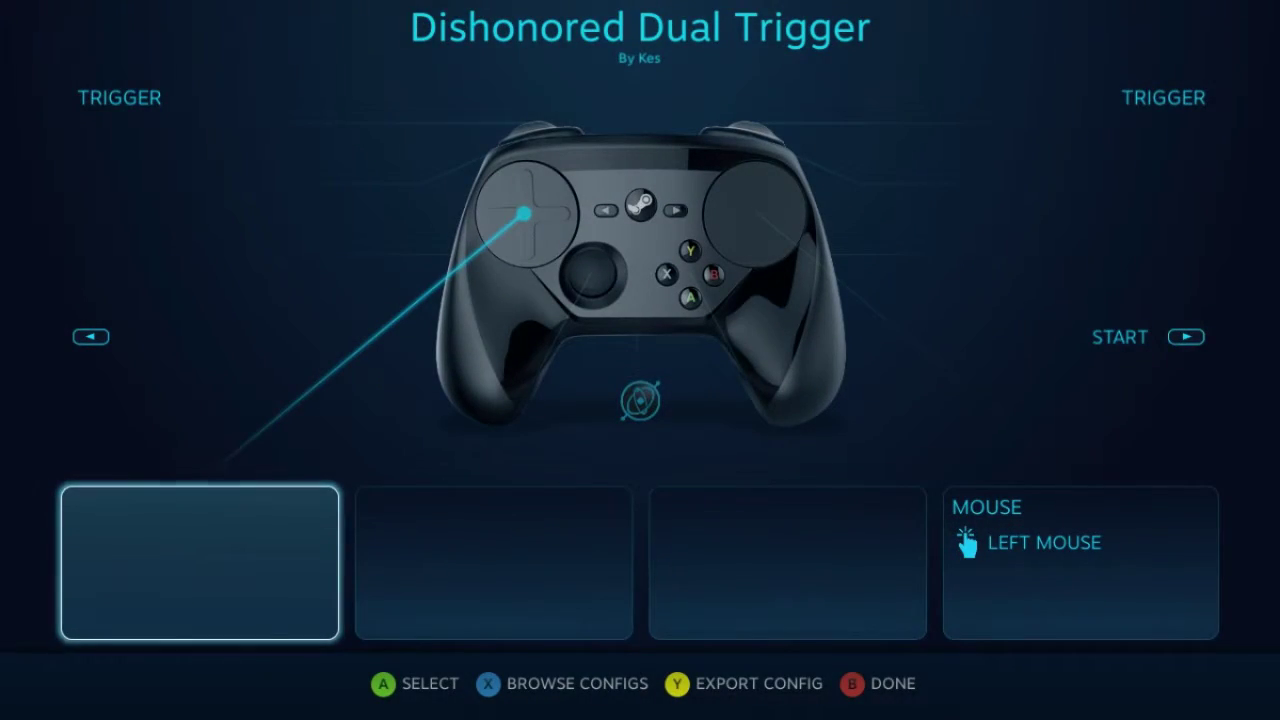
Step: Open the gyro's configuration and set its style of input to Mouse
{"action": "key", "text": "Right"}
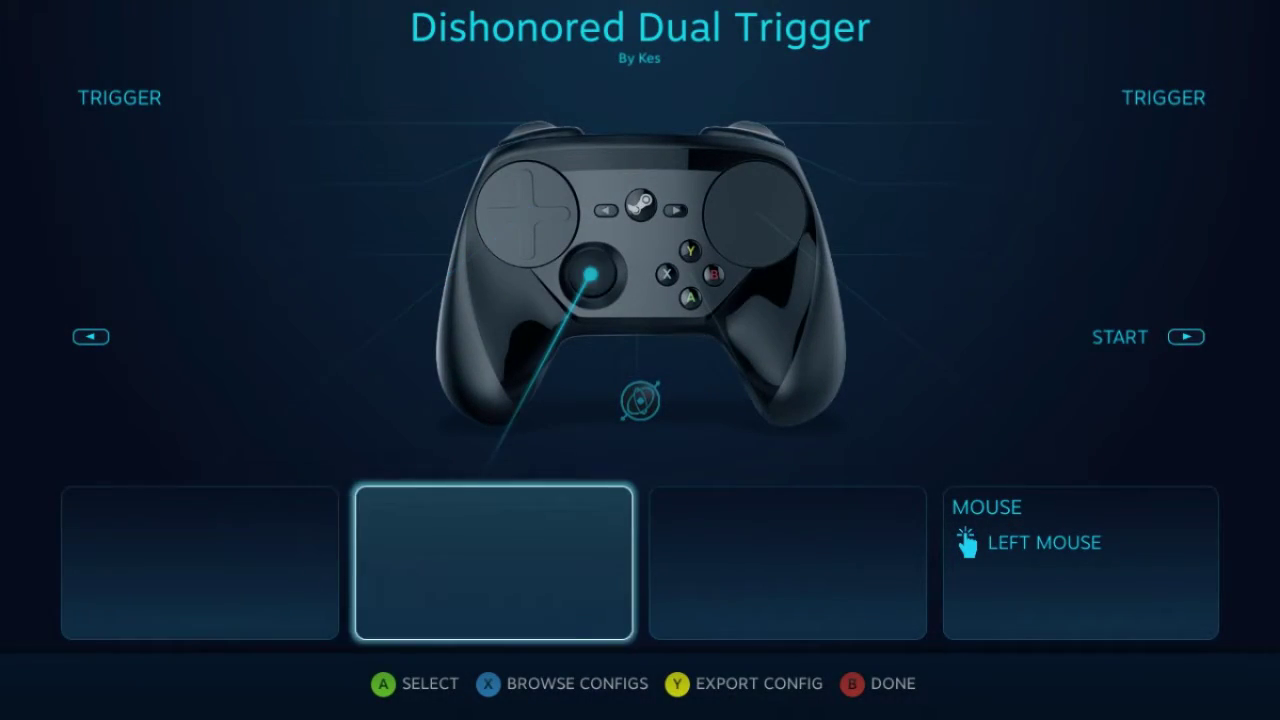
{"action": "key", "text": "Up"}
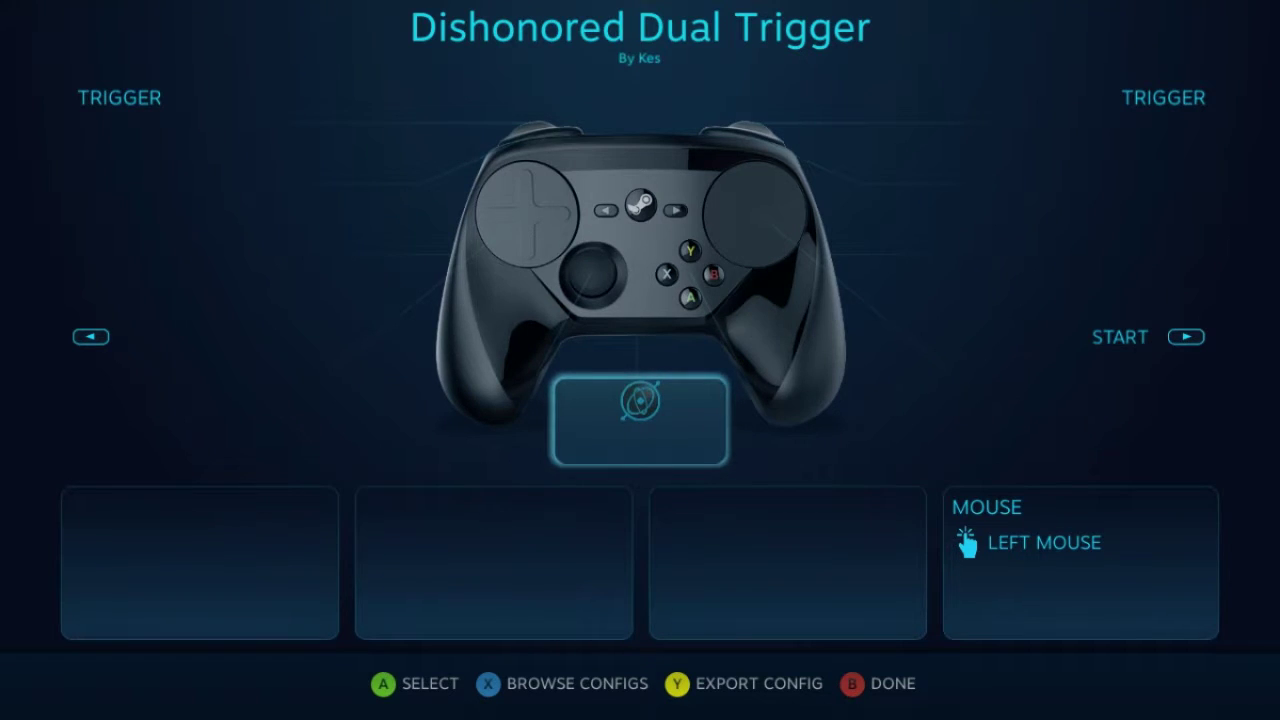
{"action": "key", "text": "Return"}
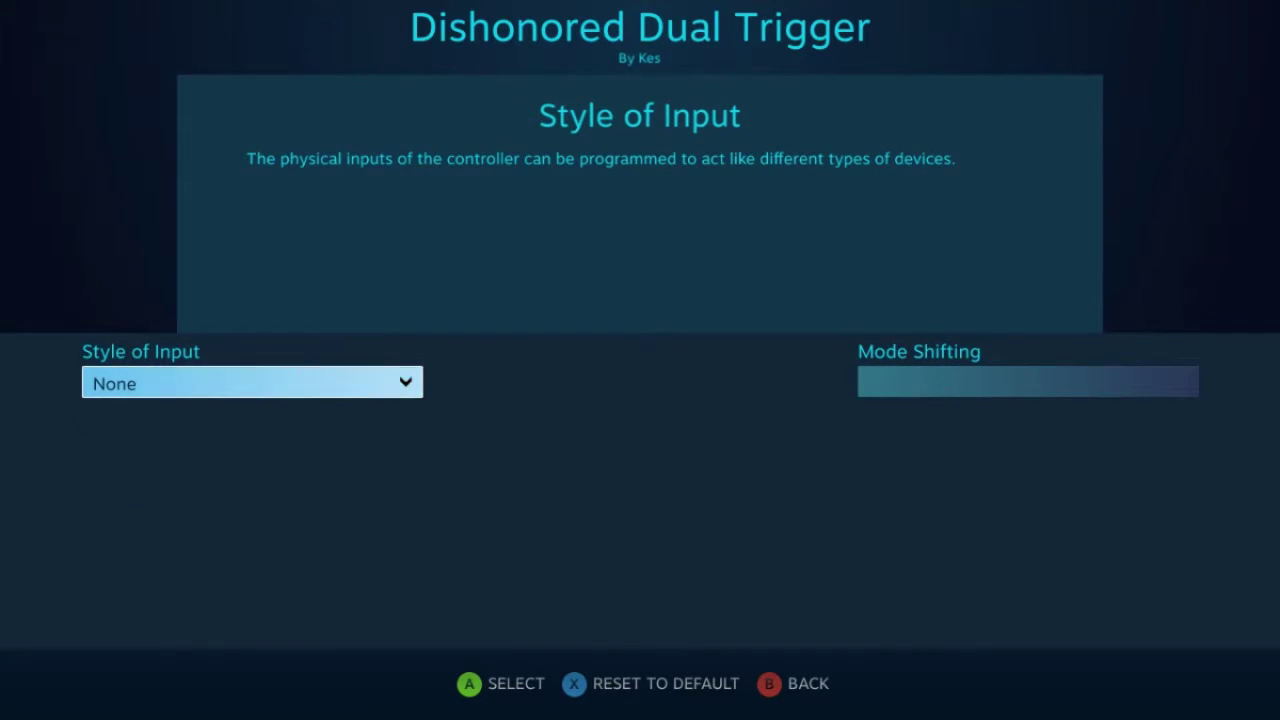
{"action": "key", "text": "Return"}
{"action": "key", "text": "Down"}
{"action": "key", "text": "Down"}
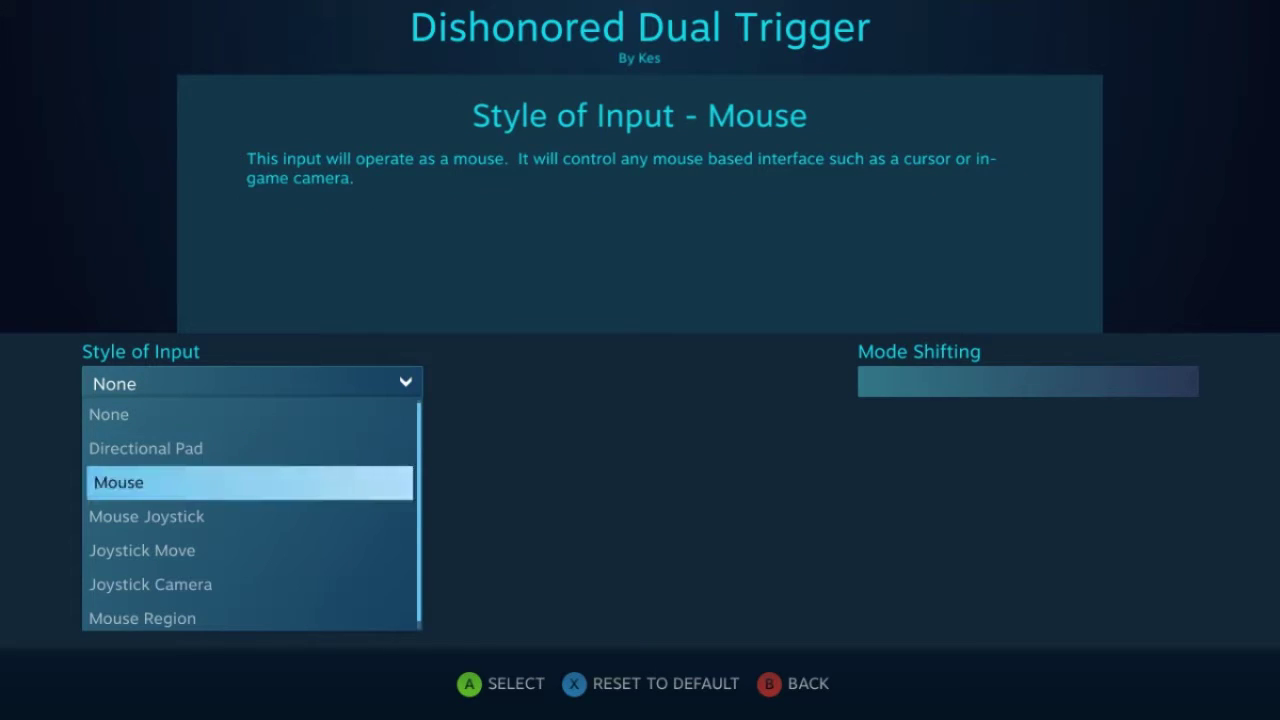
{"action": "key", "text": "Return"}
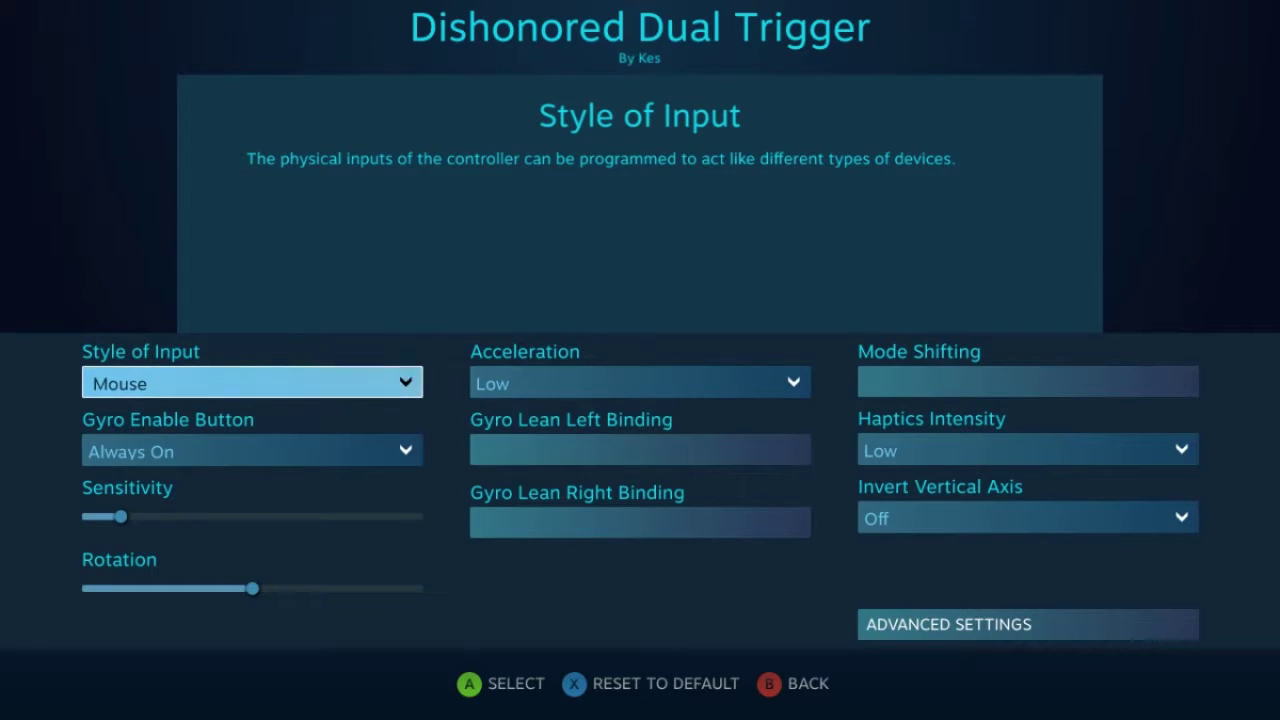
Step: Set the Gyro Enable Button to Right Pad Touch after going through the available button options
{"action": "key", "text": "Down"}
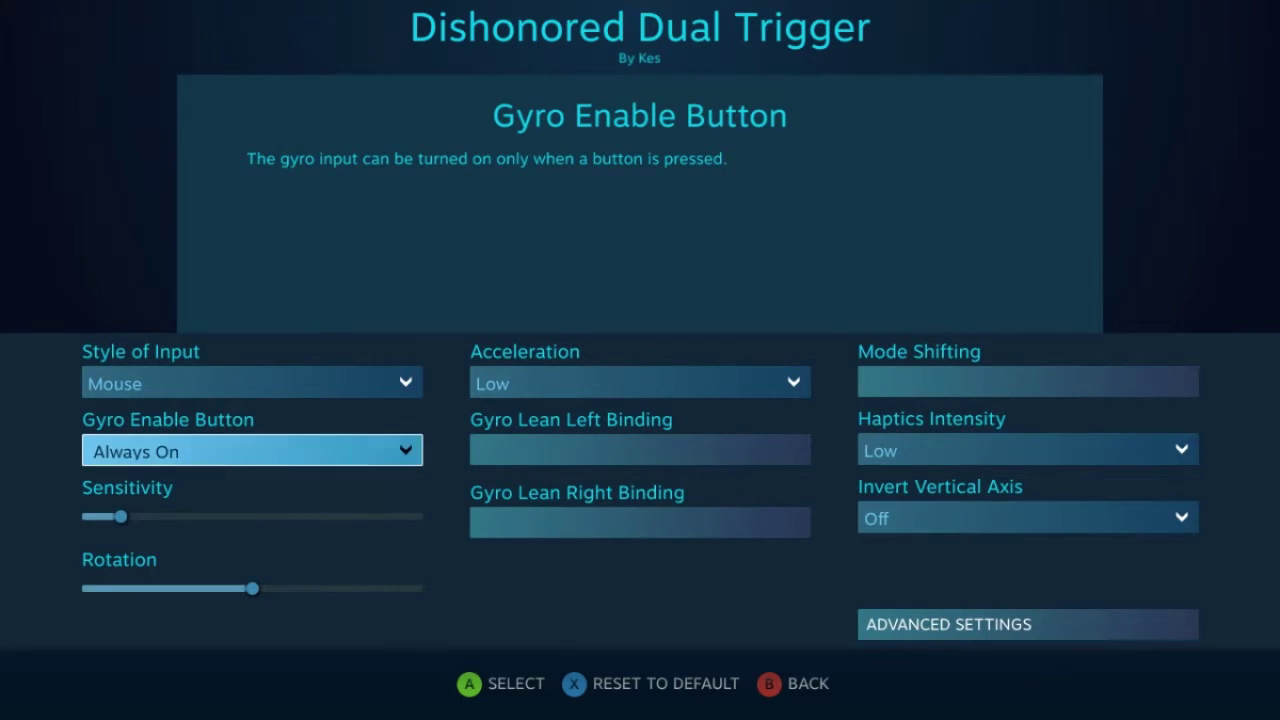
{"action": "key", "text": "Return"}
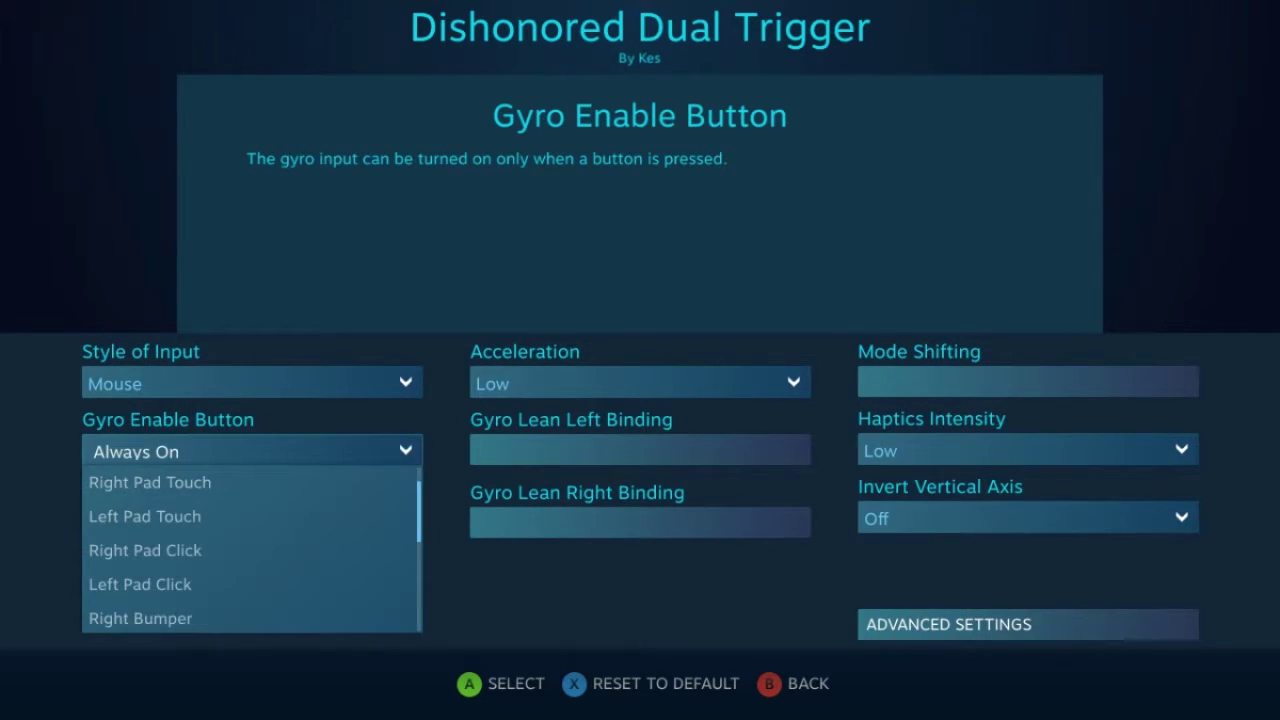
{"action": "key", "text": "Down"}
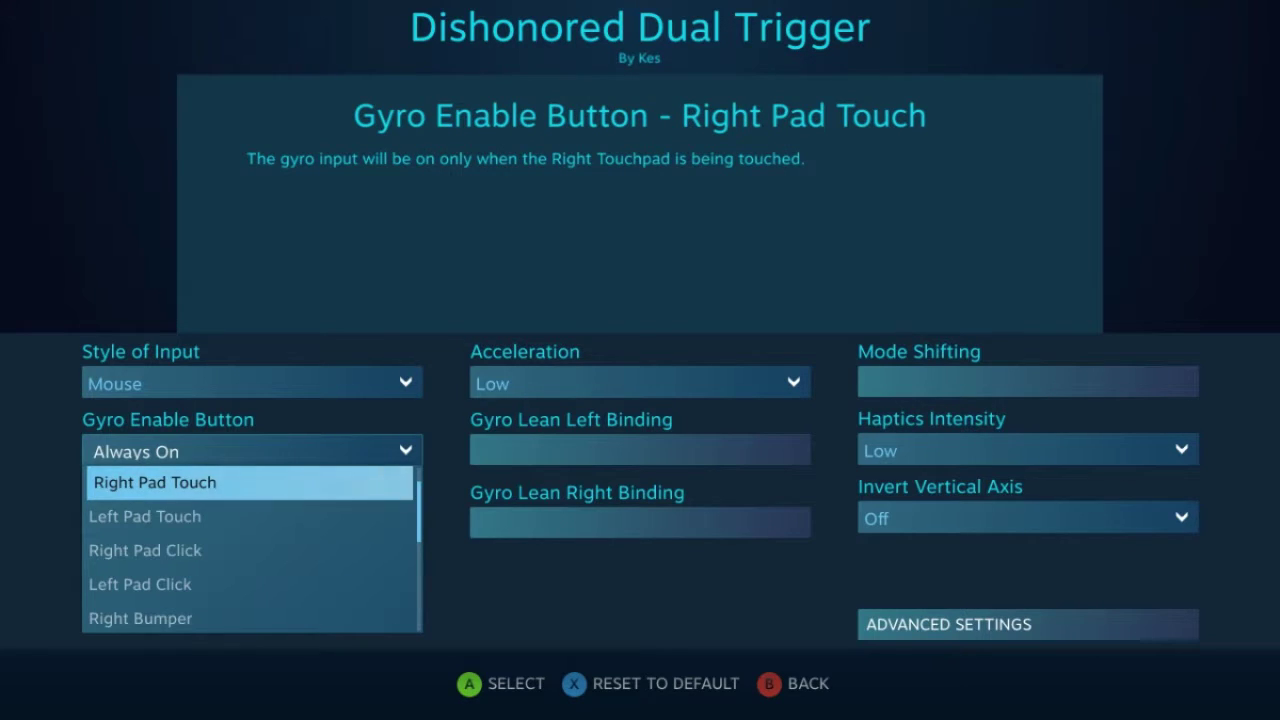
{"action": "key", "text": "Down"}
{"action": "key", "text": "Down"}
{"action": "key", "text": "Down"}
{"action": "key", "text": "Down"}
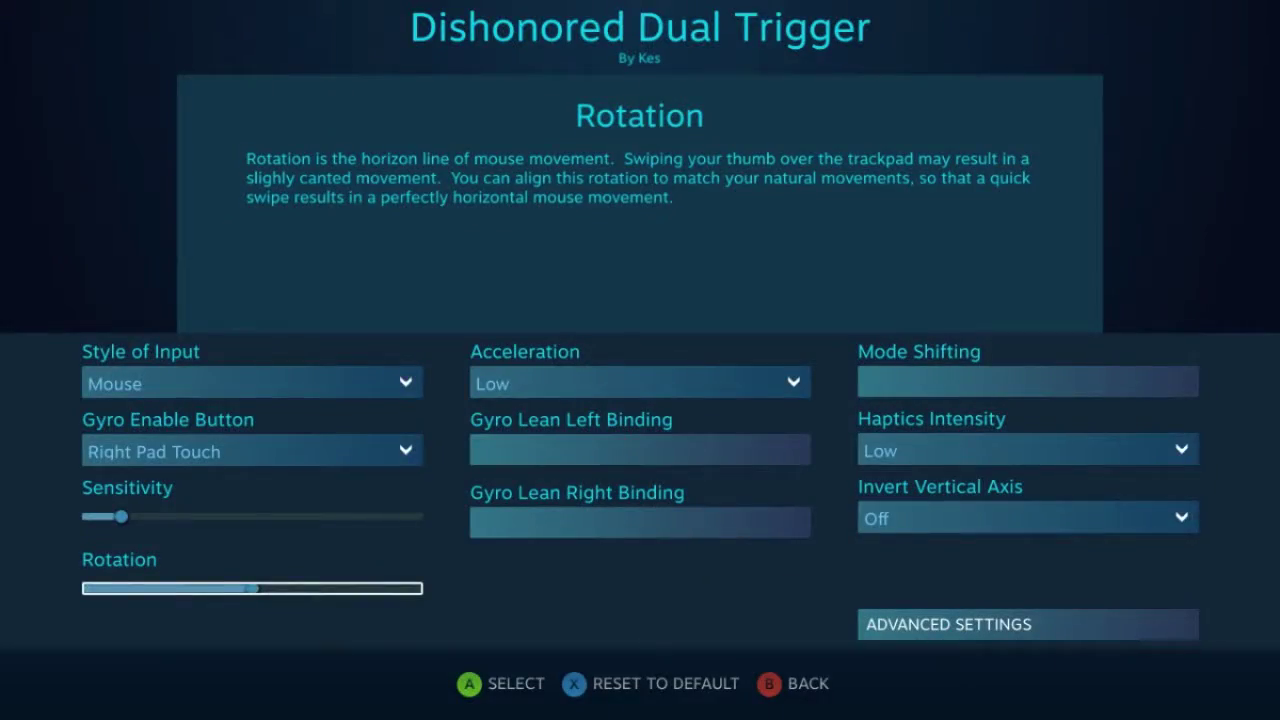
Step: Try out the gyro's Rotation setting by tilting the horizon line counterclockwise and bringing it back to horizontal
{"action": "key", "text": "Return"}
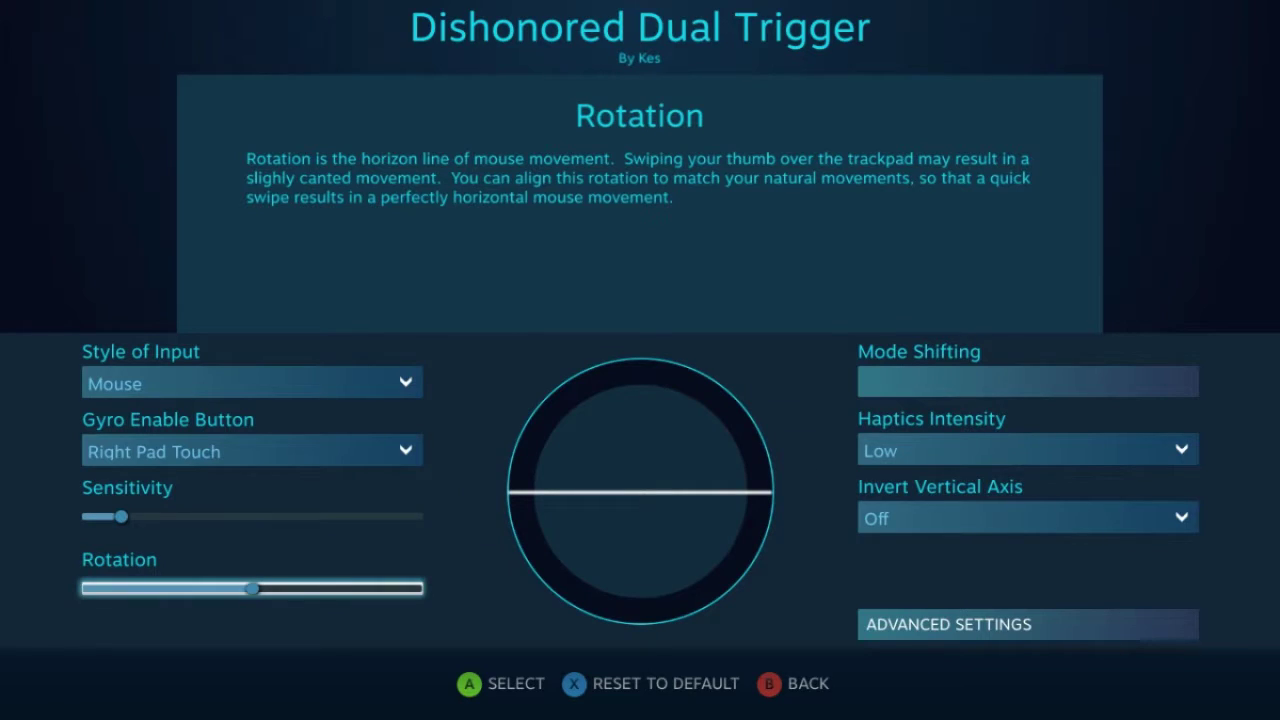
{"action": "key", "text": "Right"}
{"action": "key", "text": "Right"}
{"action": "key", "text": "Right"}
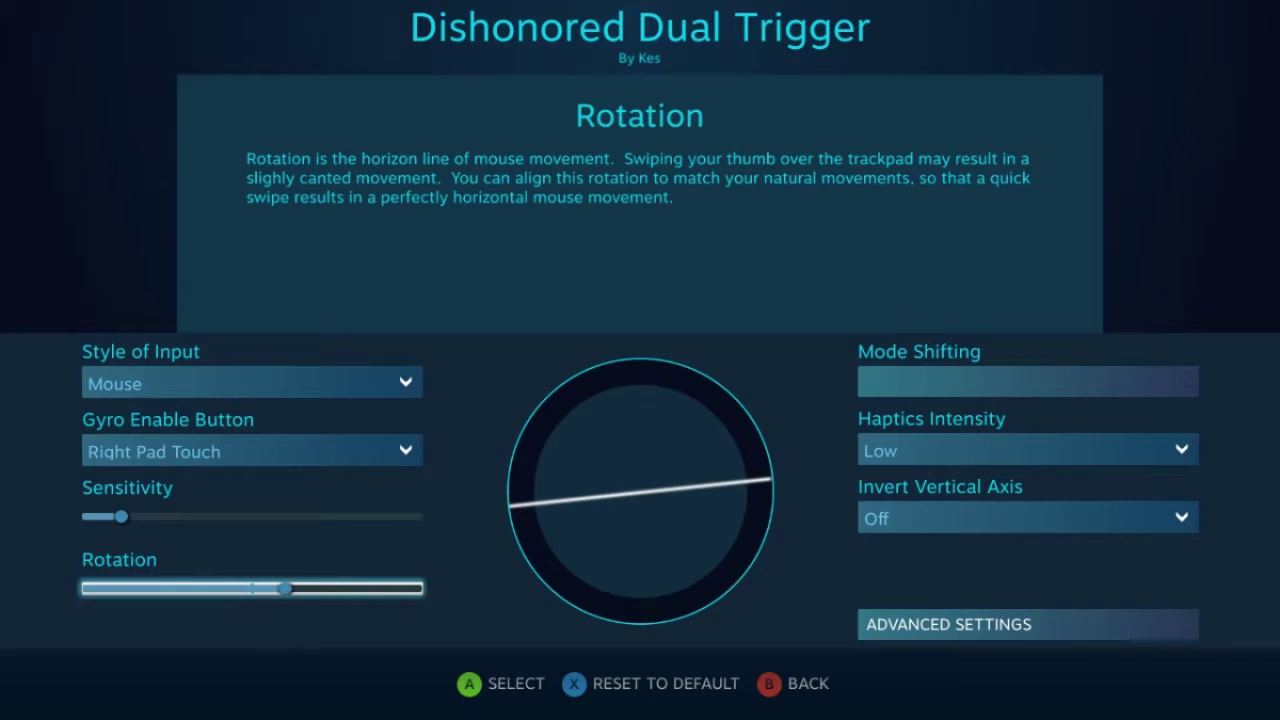
{"action": "key", "text": "Right"}
{"action": "key", "text": "Right"}
{"action": "key", "text": "Right"}
{"action": "key", "text": "Right"}
{"action": "key", "text": "Right"}
{"action": "key", "text": "Right"}
{"action": "key", "text": "Right"}
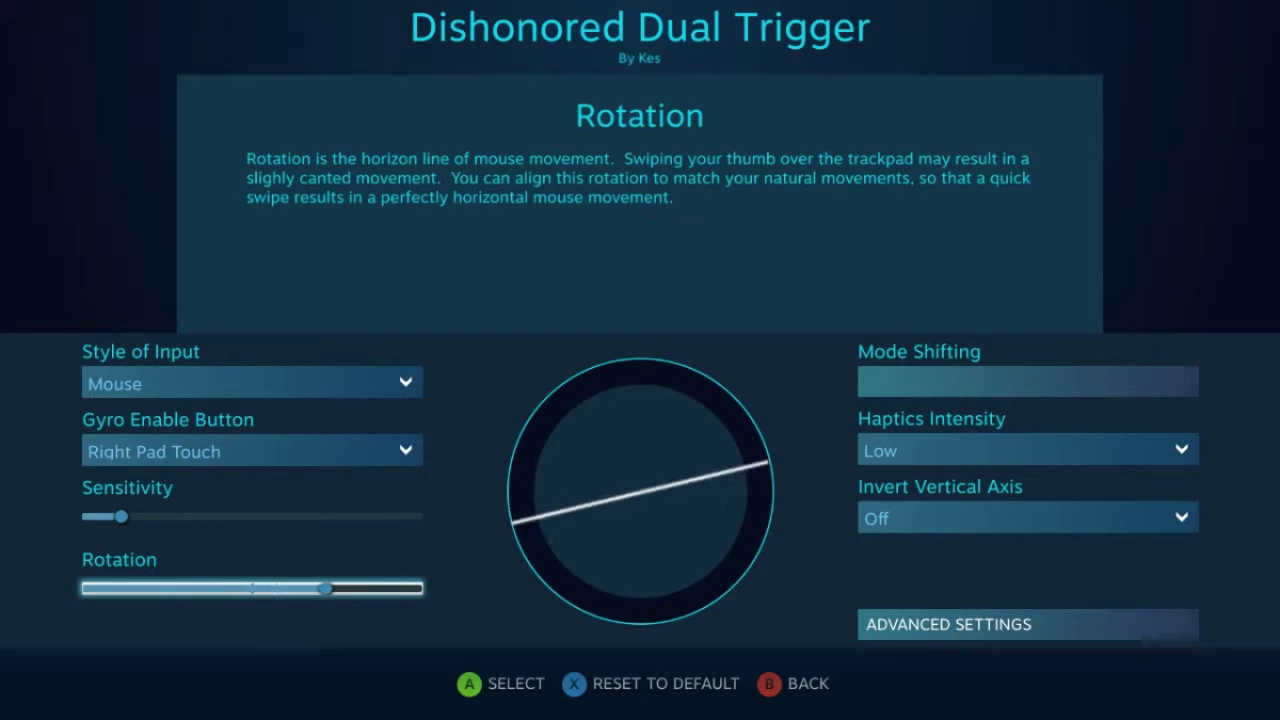
{"action": "key", "text": "Left"}
{"action": "key", "text": "Left"}
{"action": "key", "text": "Left"}
{"action": "key", "text": "Left"}
{"action": "key", "text": "Left"}
{"action": "key", "text": "Left"}
{"action": "key", "text": "Left"}
{"action": "key", "text": "Left"}
{"action": "key", "text": "Left"}
{"action": "key", "text": "Left"}
{"action": "key", "text": "Left"}
{"action": "key", "text": "Left"}
{"action": "key", "text": "Left"}
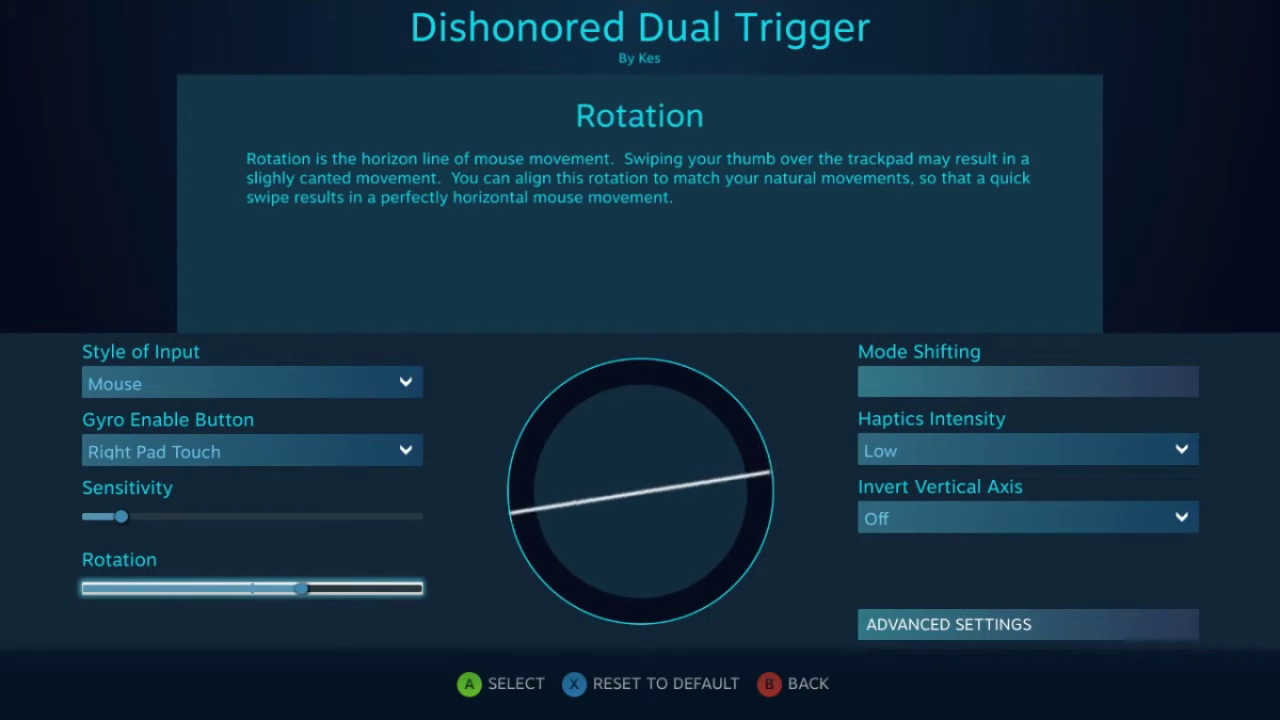
{"action": "key", "text": "Left"}
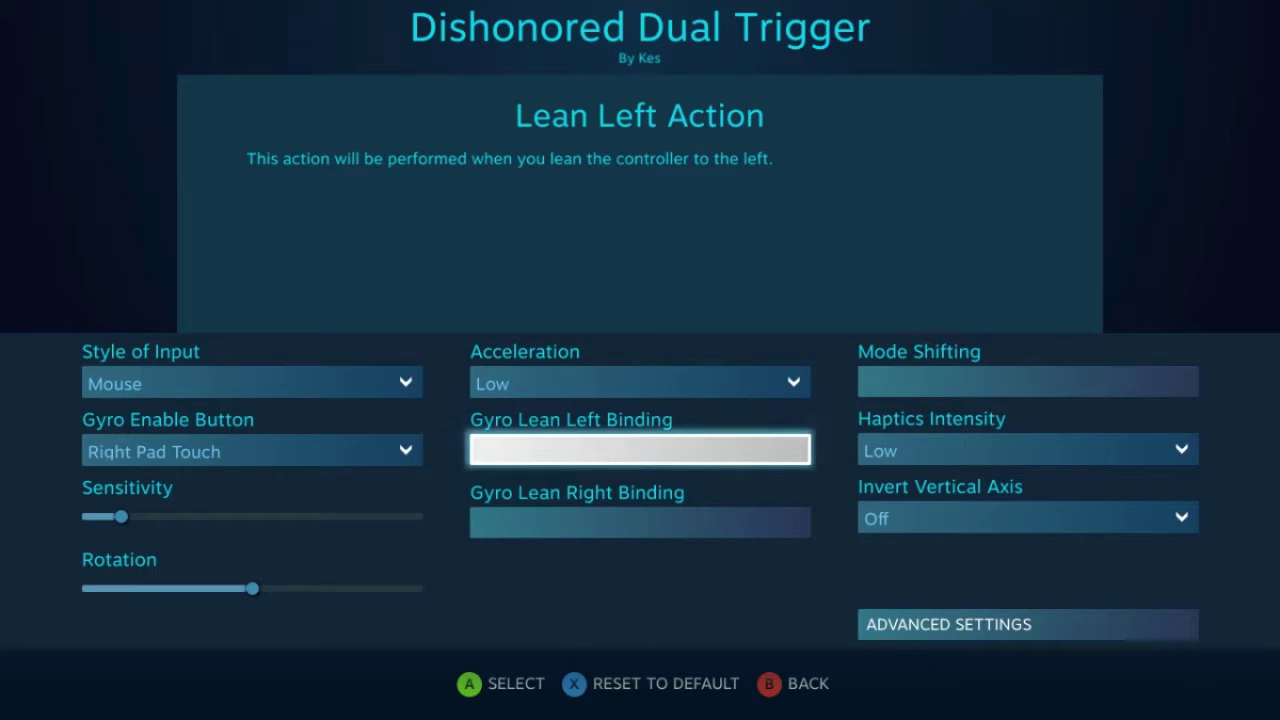
Step: Look at the available bindings for the Gyro Lean Left action and leave without assigning one
{"action": "key", "text": "Return"}
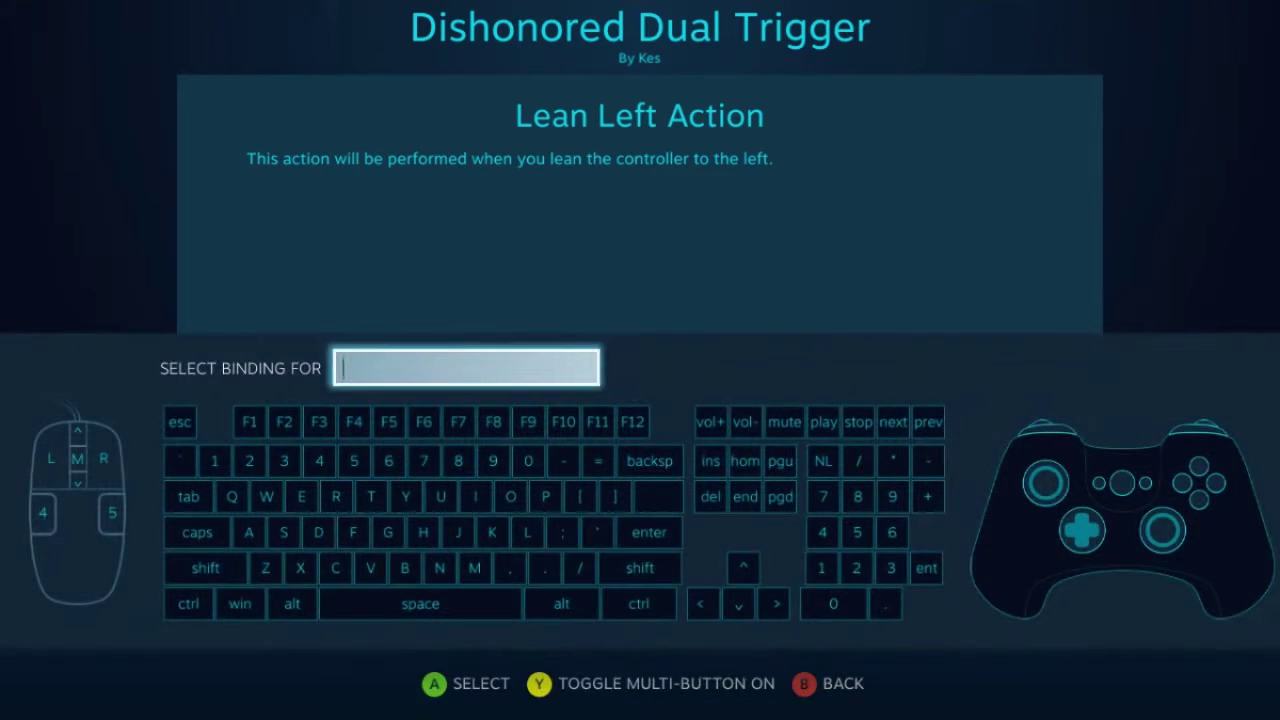
{"action": "key", "text": "Left"}
{"action": "key", "text": "Right"}
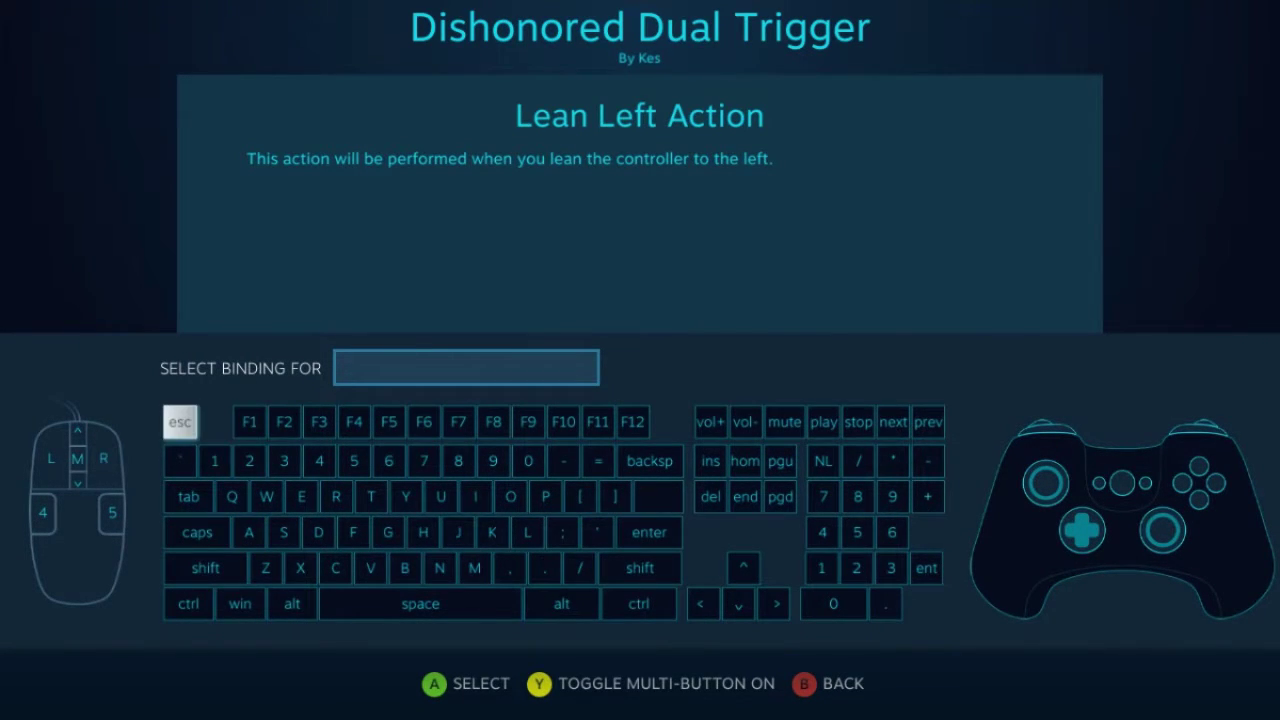
{"action": "key", "text": "Right"}
{"action": "key", "text": "Escape"}
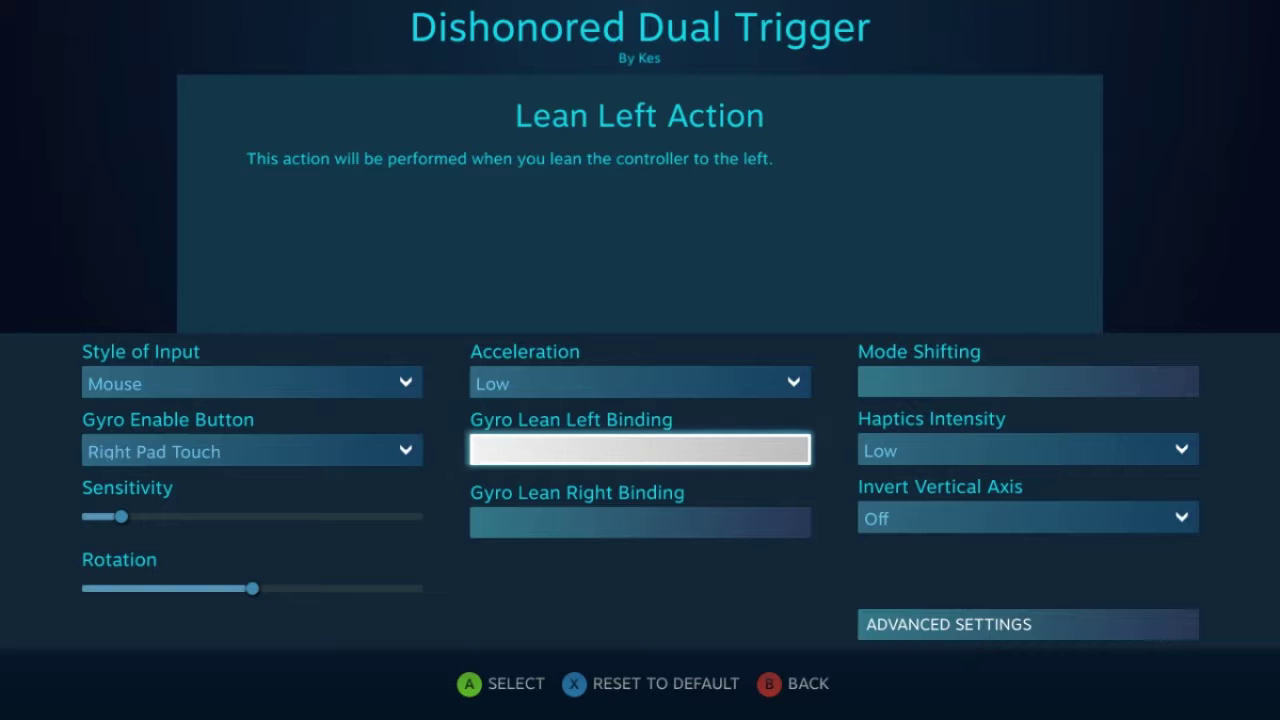
Step: Open the advanced settings of the gyro's Mouse input style
{"action": "key", "text": "Left"}
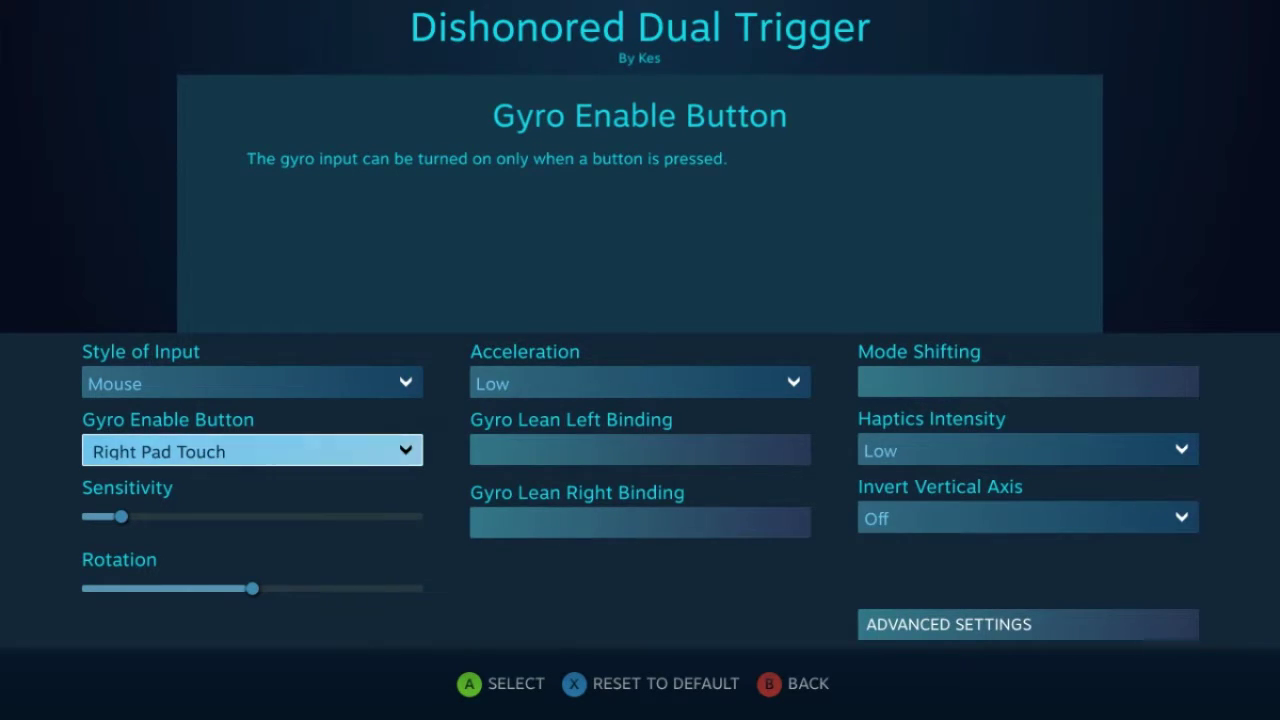
{"action": "key", "text": "Right"}
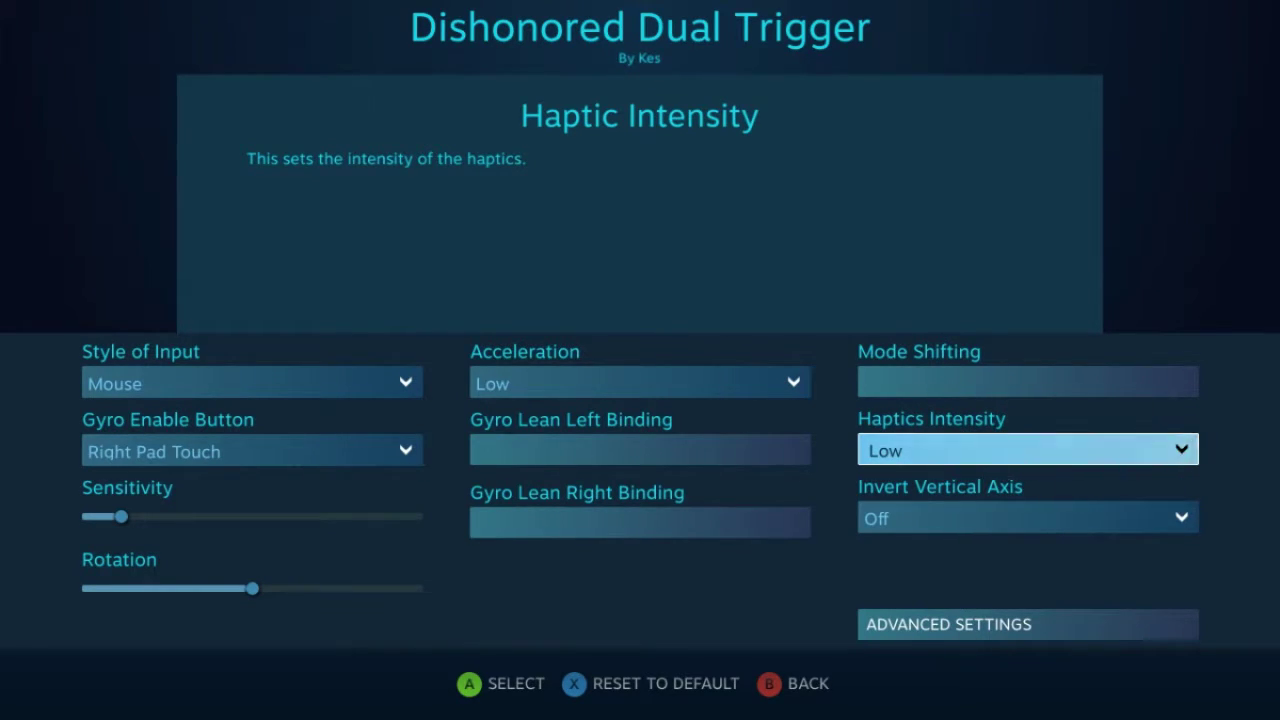
{"action": "key", "text": "Down"}
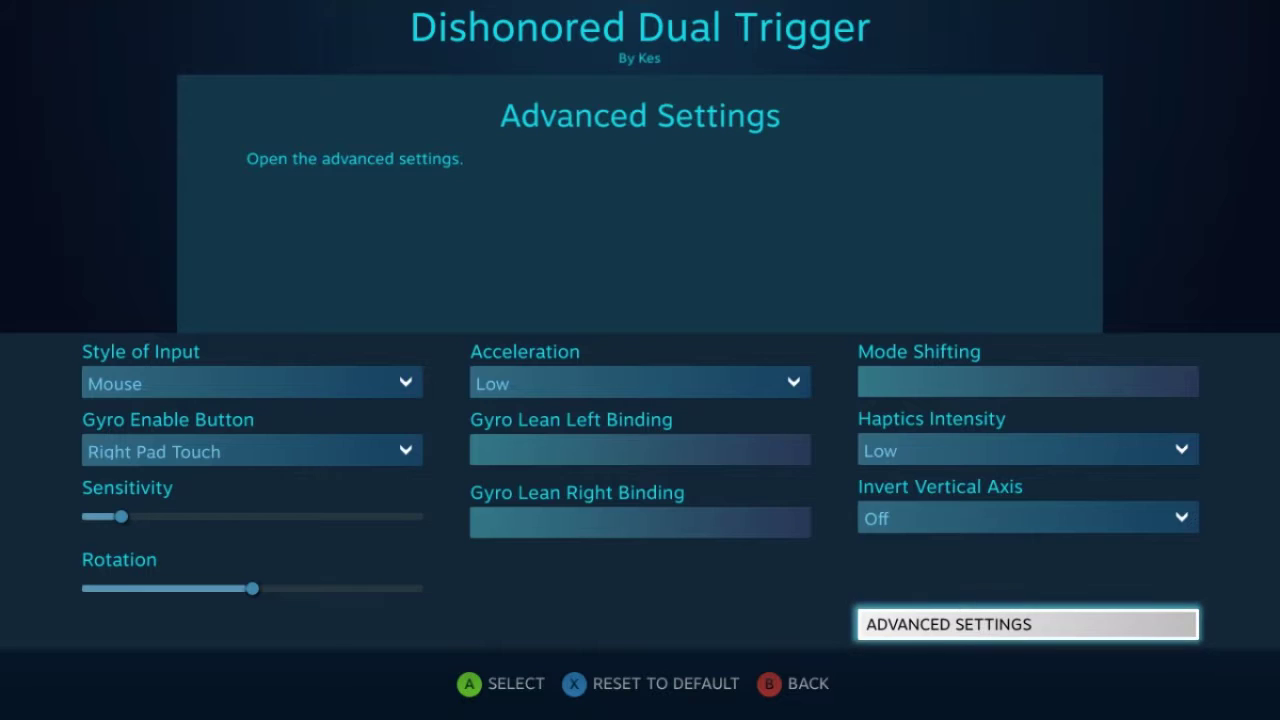
{"action": "key", "text": "Return"}
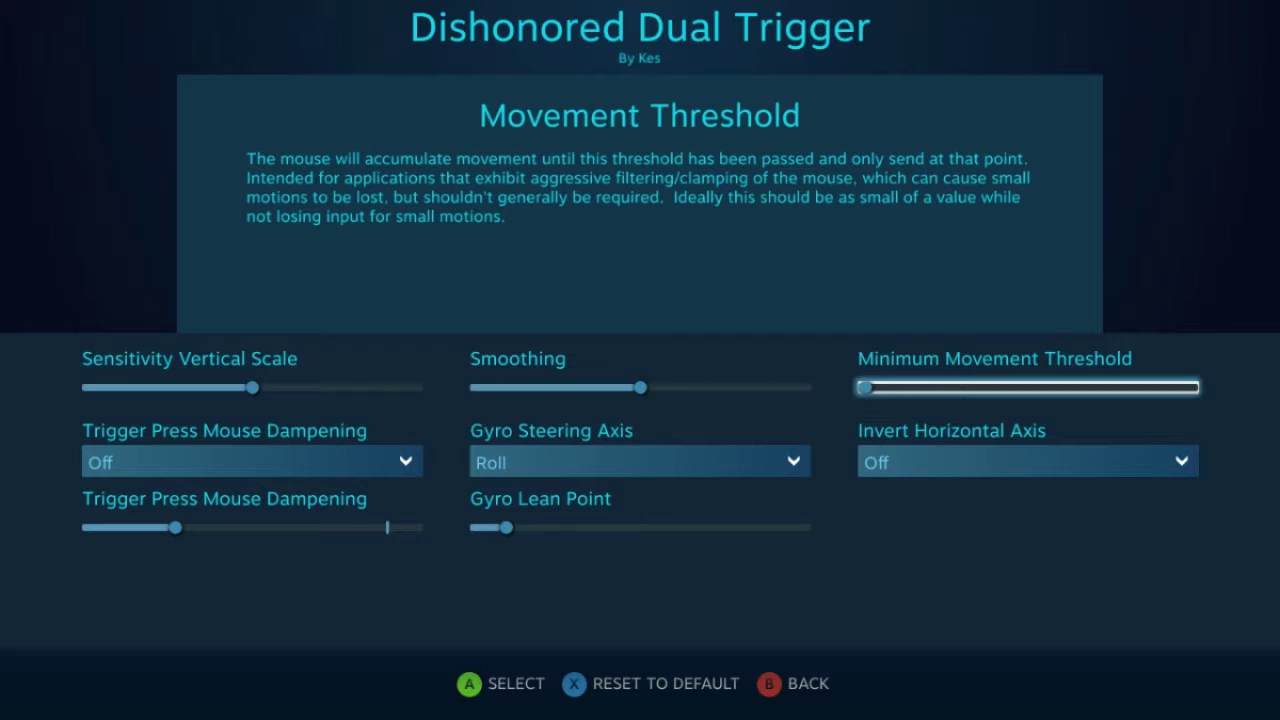
Step: Raise the Minimum Movement Threshold to about the middle of its range
{"action": "key", "text": "Right"}
{"action": "key", "text": "Right"}
{"action": "key", "text": "Right"}
{"action": "key", "text": "Right"}
{"action": "key", "text": "Right"}
{"action": "key", "text": "Right"}
{"action": "key", "text": "Right"}
{"action": "key", "text": "Right"}
{"action": "key", "text": "Right"}
{"action": "key", "text": "Right"}
{"action": "key", "text": "Right"}
{"action": "key", "text": "Right"}
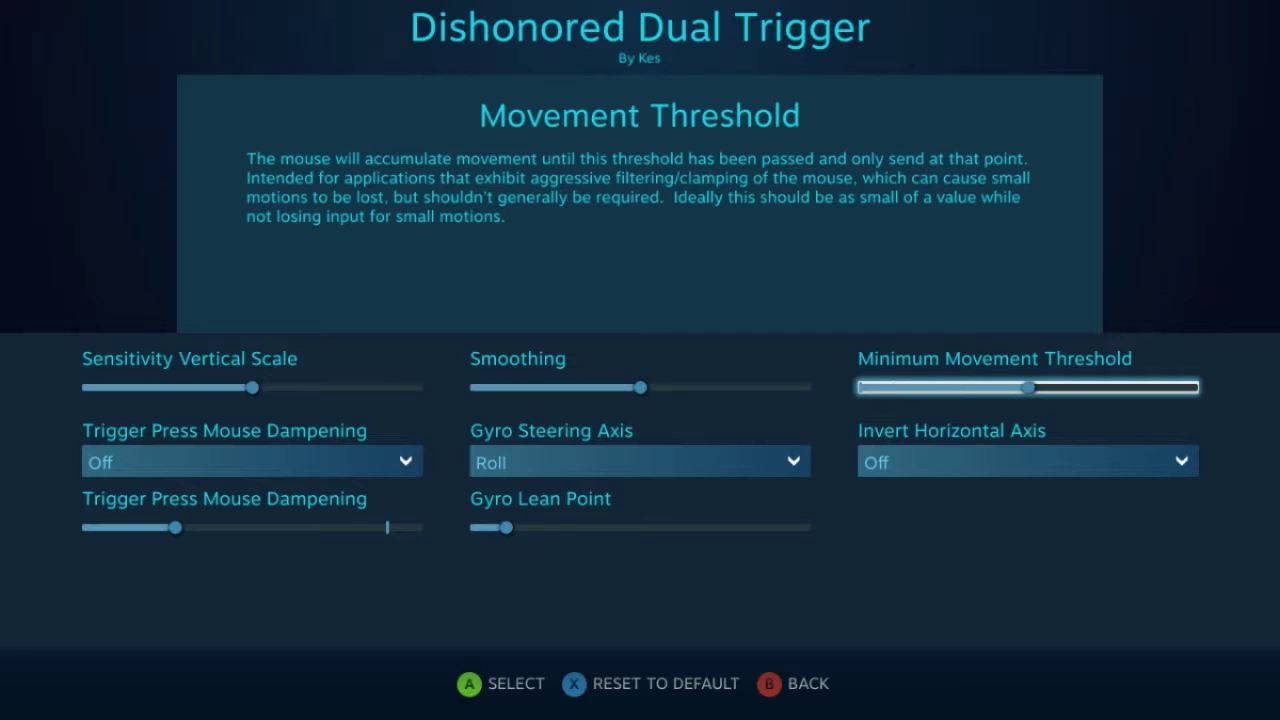
Step: Lower the Minimum Movement Threshold to just above its minimum
{"action": "key", "text": "Left"}
{"action": "key", "text": "Left"}
{"action": "key", "text": "Left"}
{"action": "key", "text": "Left"}
{"action": "key", "text": "Left"}
{"action": "key", "text": "Left"}
{"action": "key", "text": "Left"}
{"action": "key", "text": "Left"}
{"action": "key", "text": "Left"}
{"action": "key", "text": "Left"}
{"action": "key", "text": "Left"}
{"action": "key", "text": "Left"}
{"action": "key", "text": "Left"}
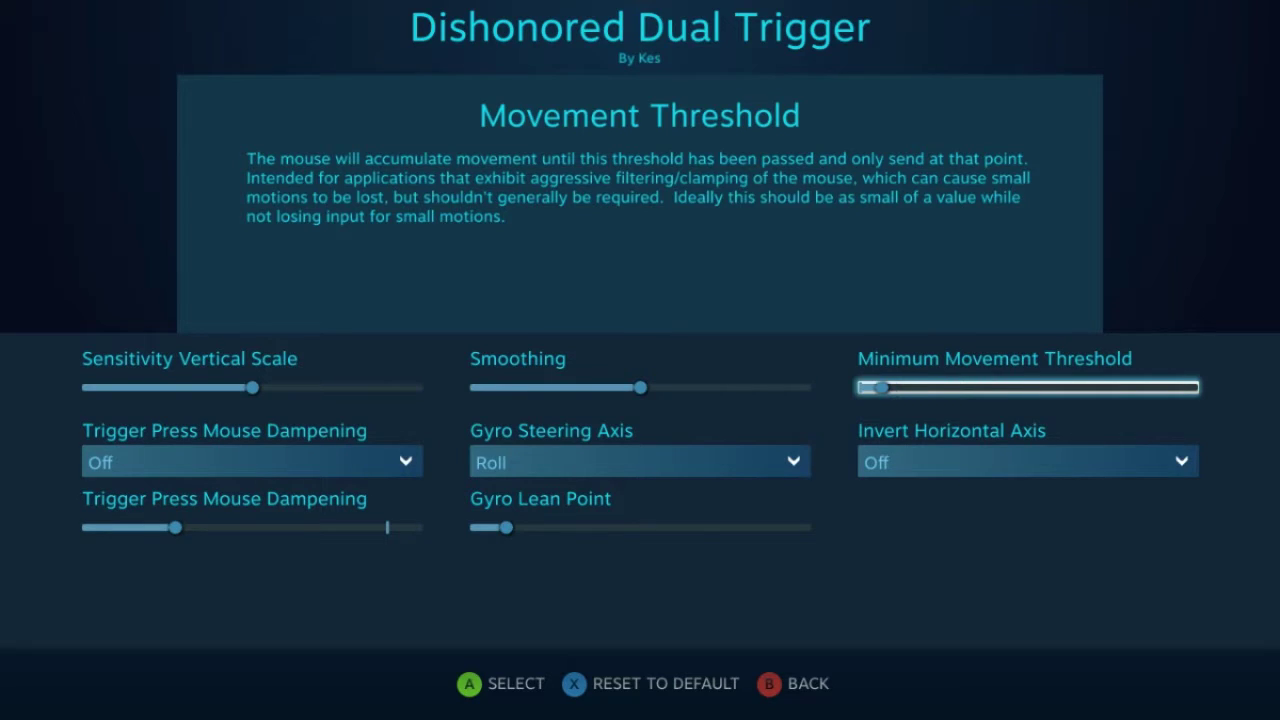